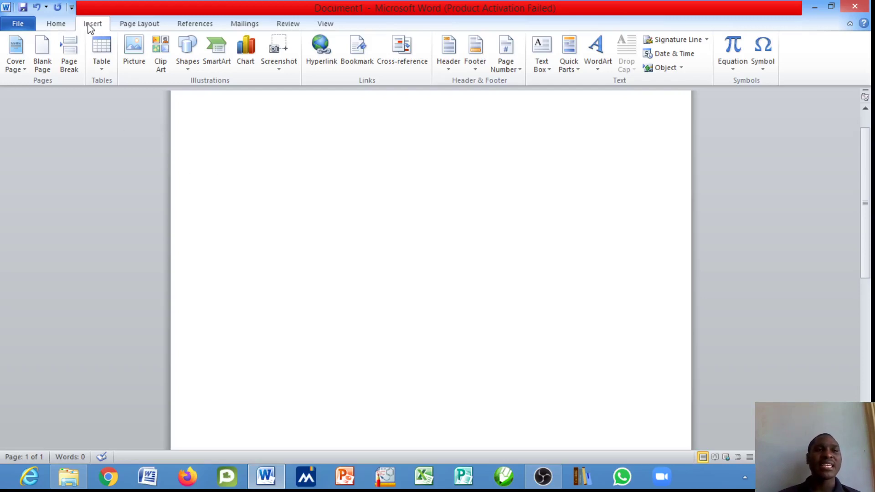
Insert the Annual cover page, with title, date and Year placeholders, making the document 2 pages.
left_click(64, 24)
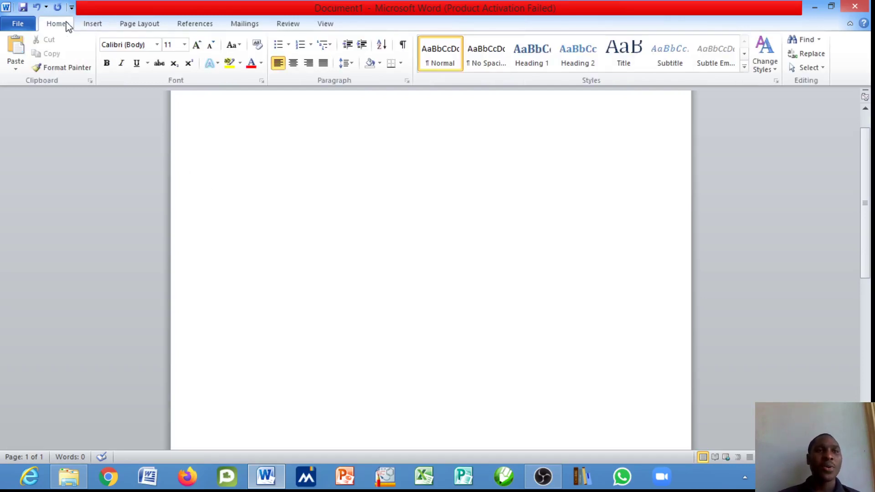
left_click(90, 26)
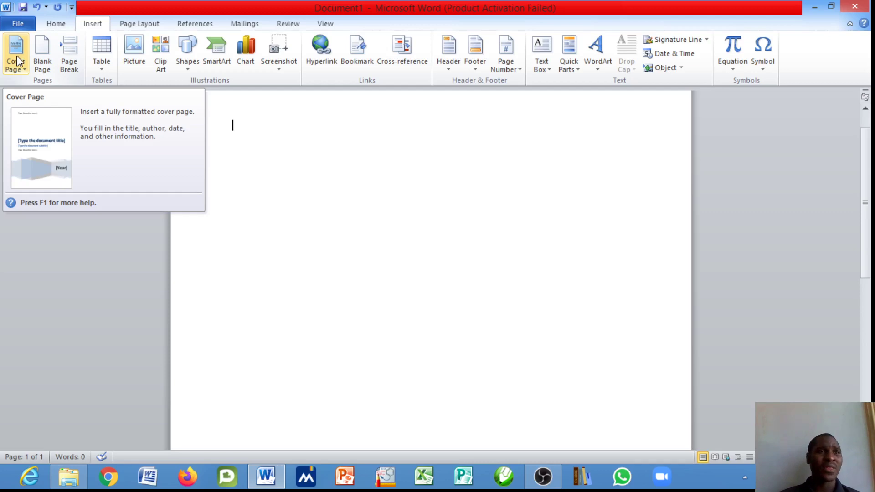
left_click(23, 69)
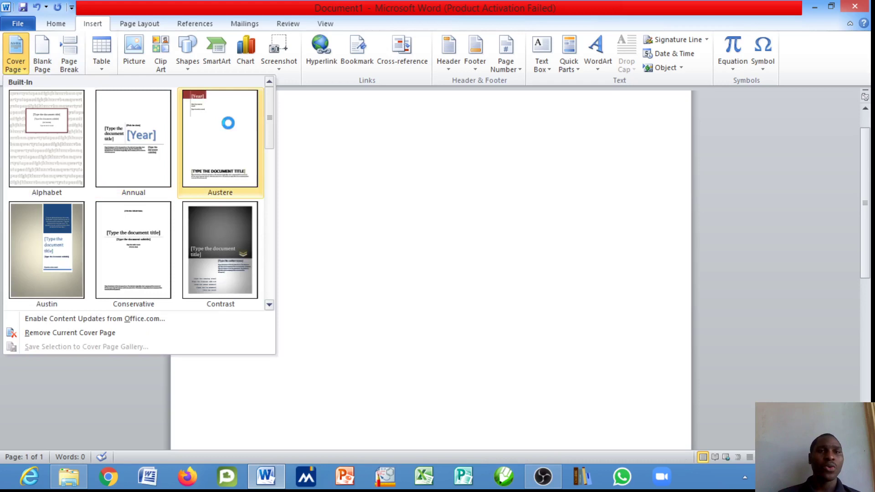
mouse_move(269, 125)
left_mouse_down()
mouse_move(266, 281)
mouse_move(266, 119)
left_mouse_up()
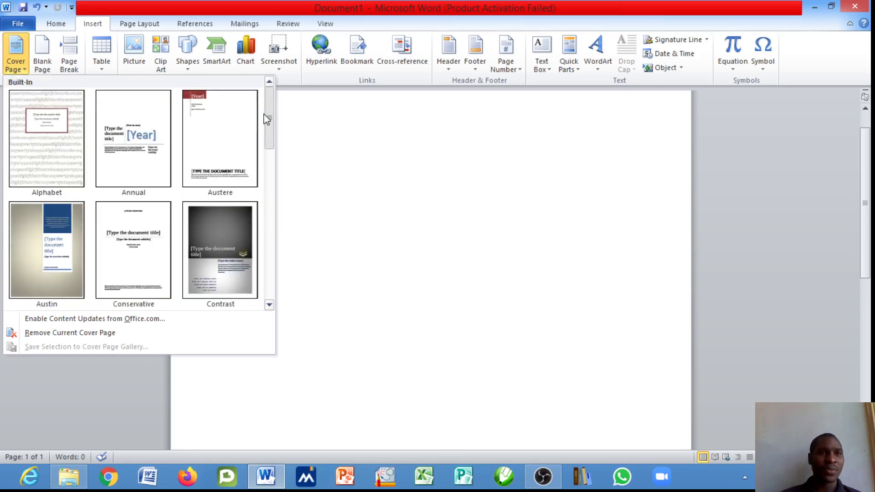
left_click(147, 136)
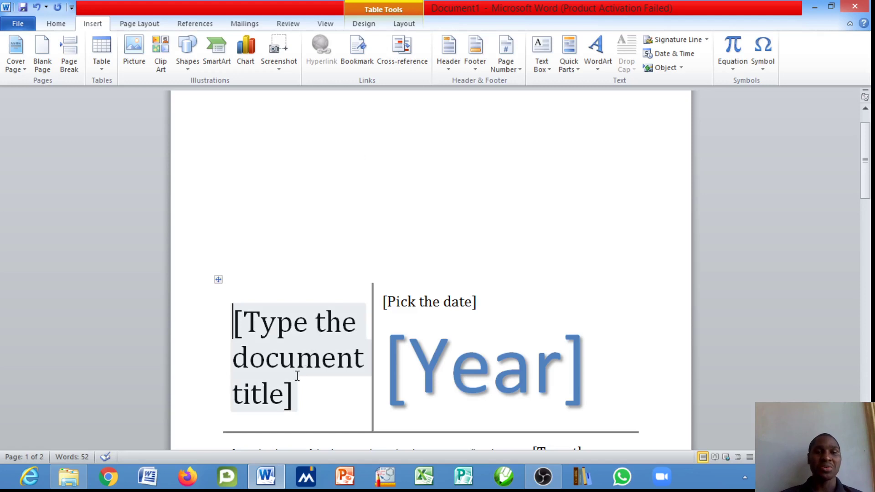
Select the Year and abstract placeholders and the whole cover, then reopen the Cover Page gallery.
left_click(469, 379)
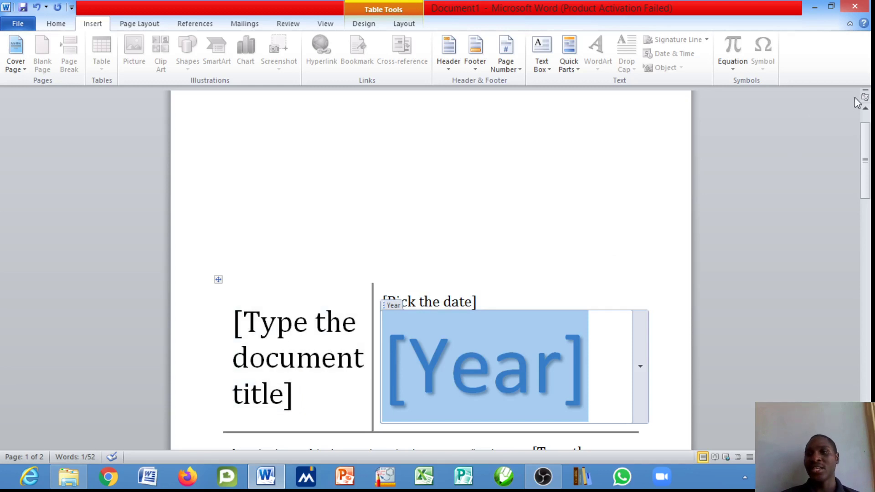
key("ctrl+a")
left_click_drag(864, 155, 865, 195)
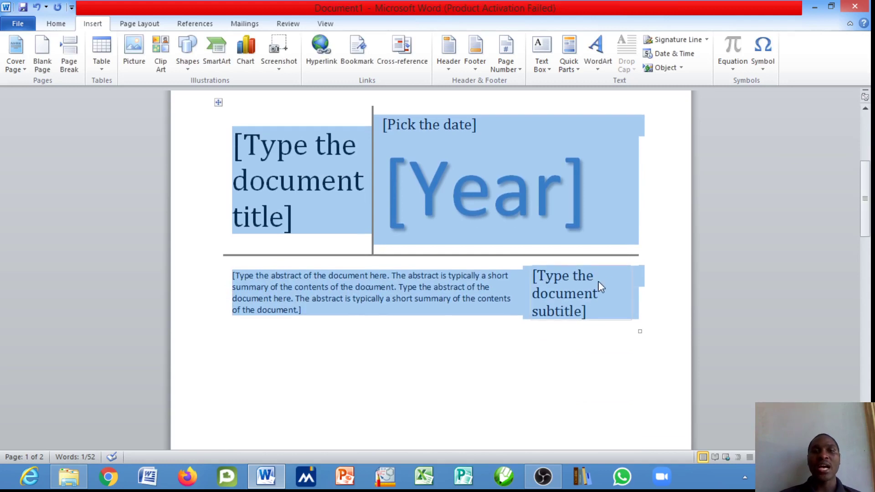
left_click(427, 314)
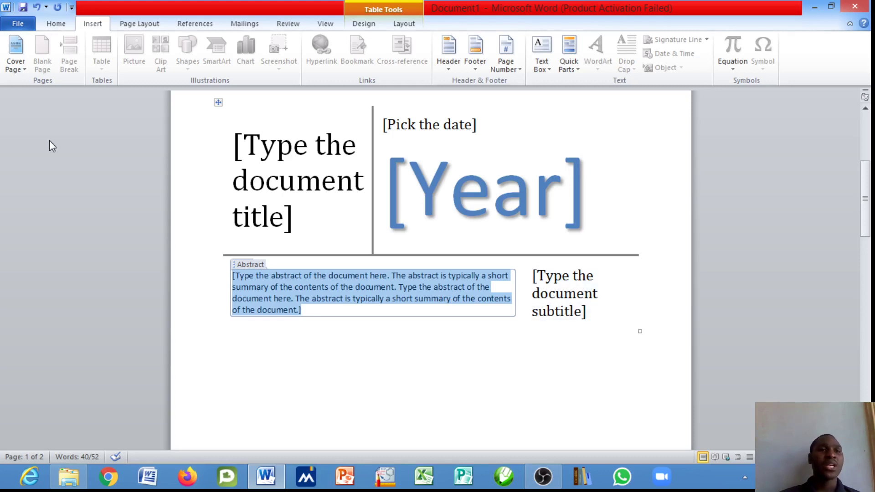
left_click(26, 71)
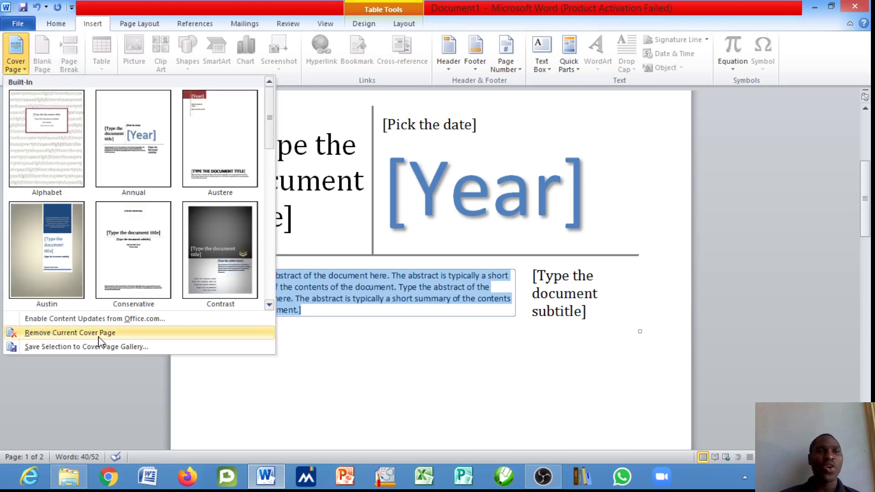
Remove the Annual cover page, leaving a single empty page.
left_click(71, 333)
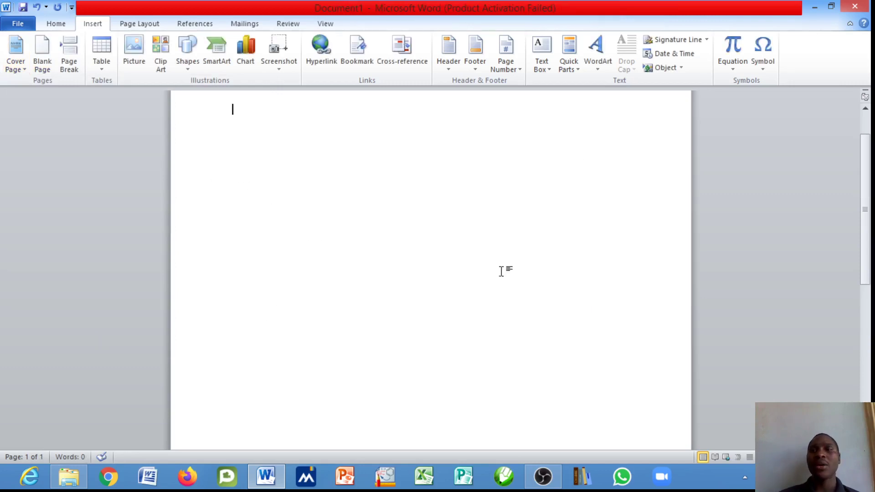
left_click_drag(865, 195, 865, 181)
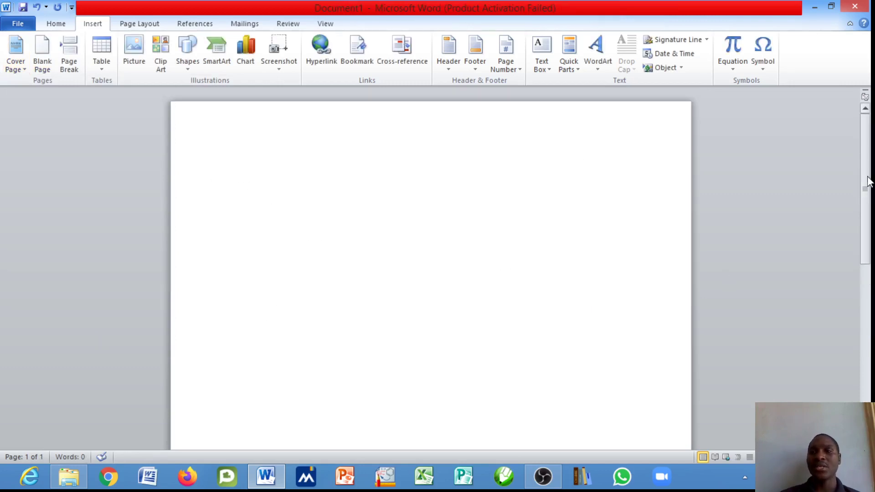
Preview a 10-column by 8-row table from the Table grid.
left_click(101, 75)
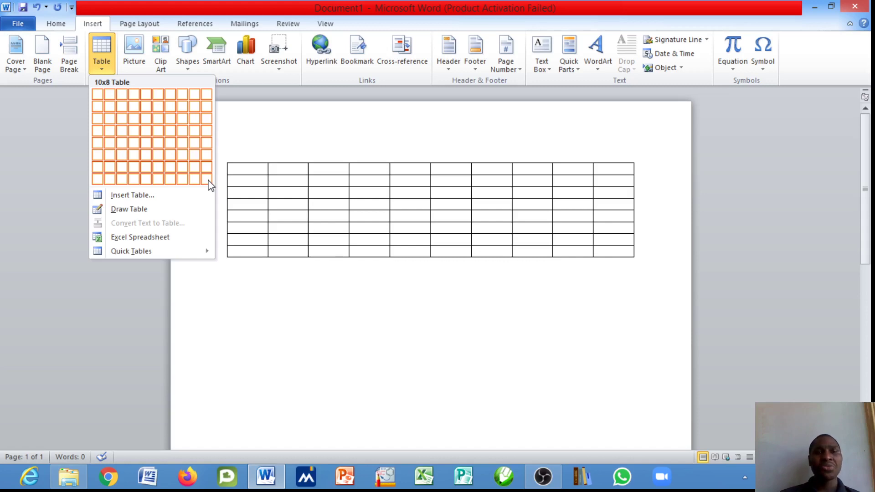
Insert a 10 by 8 table, then select its first column and click into row 3, column 3.
left_click(209, 180)
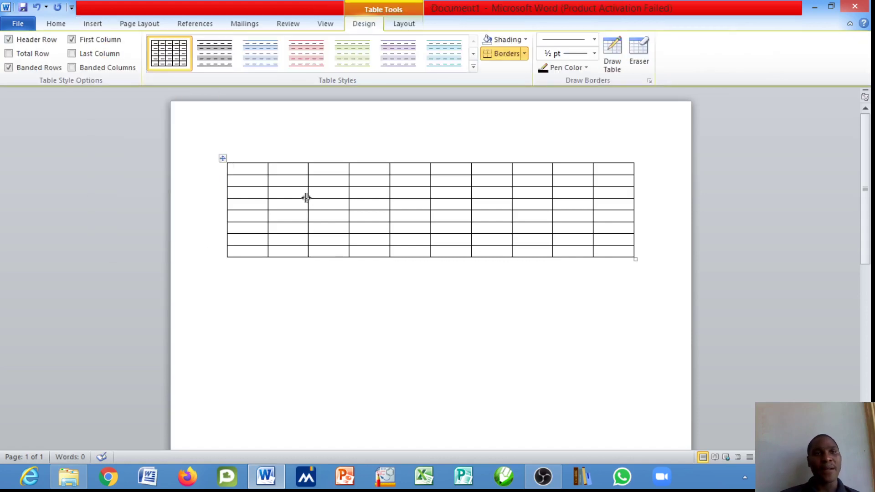
left_click(96, 27)
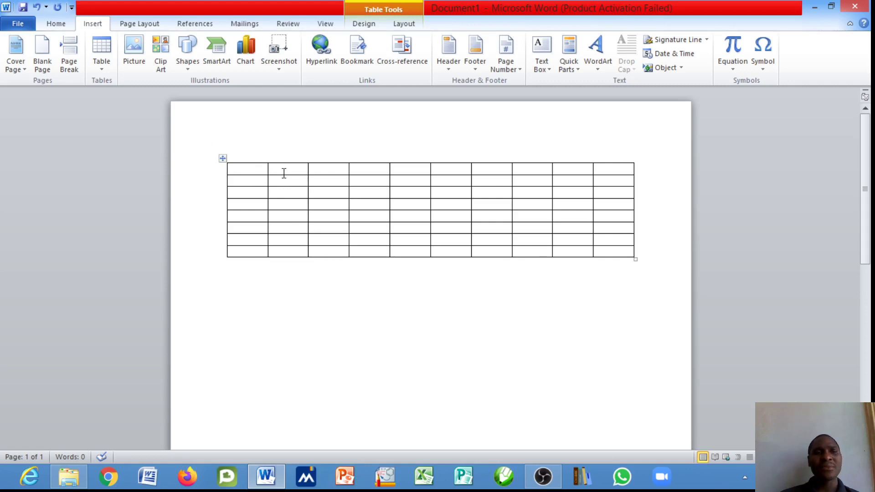
left_click(100, 73)
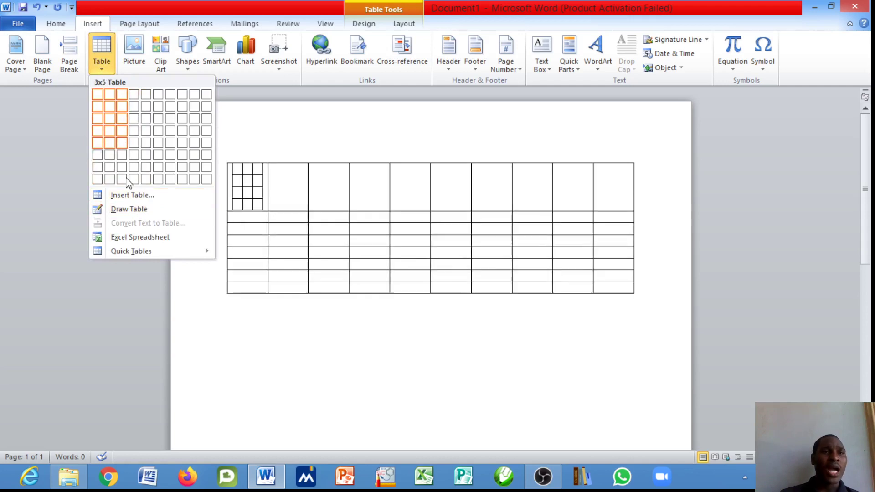
left_click(295, 205)
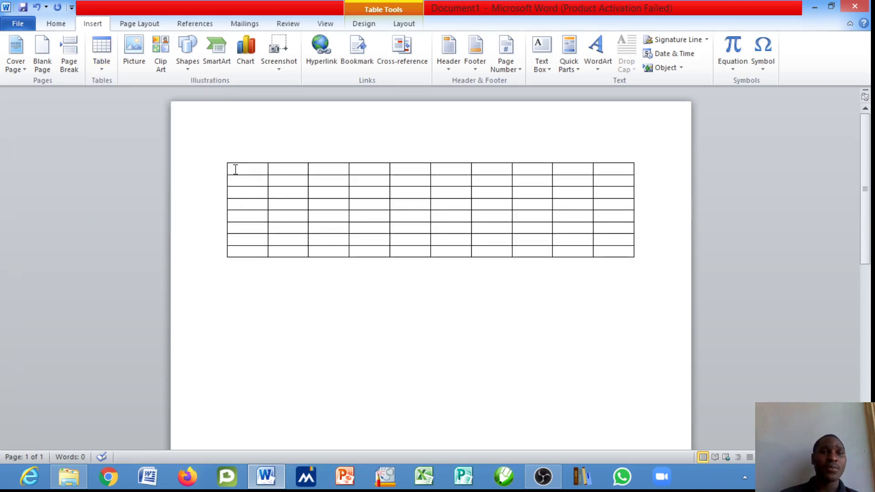
left_click(231, 162)
left_click(348, 194)
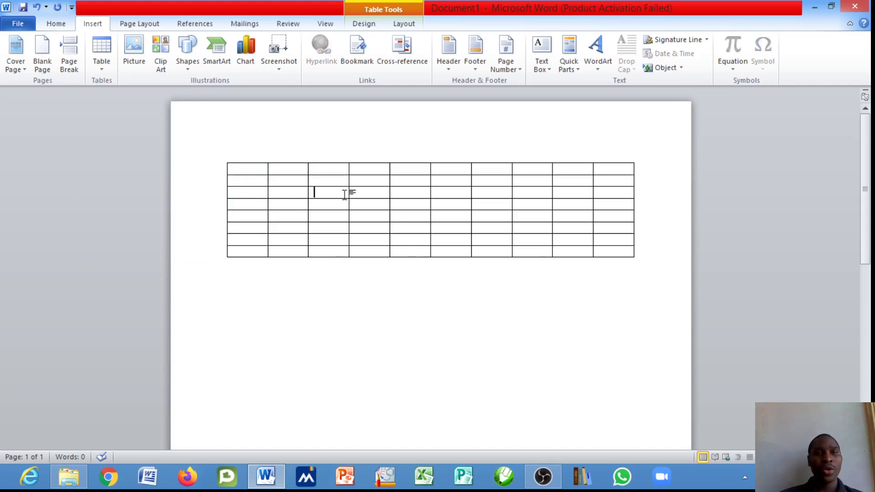
Undo the 10 by 8 table and bring up the Insert Table dialog with 5 columns, 2 rows.
key("ctrl+z")
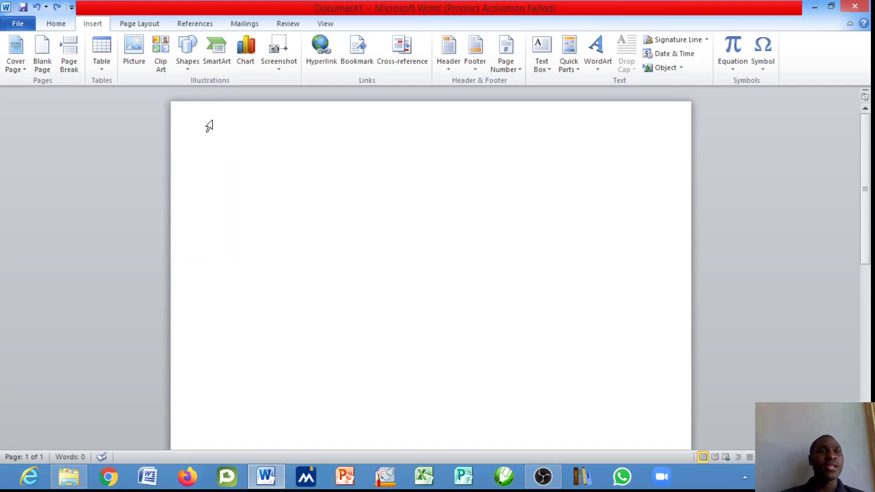
left_click(104, 73)
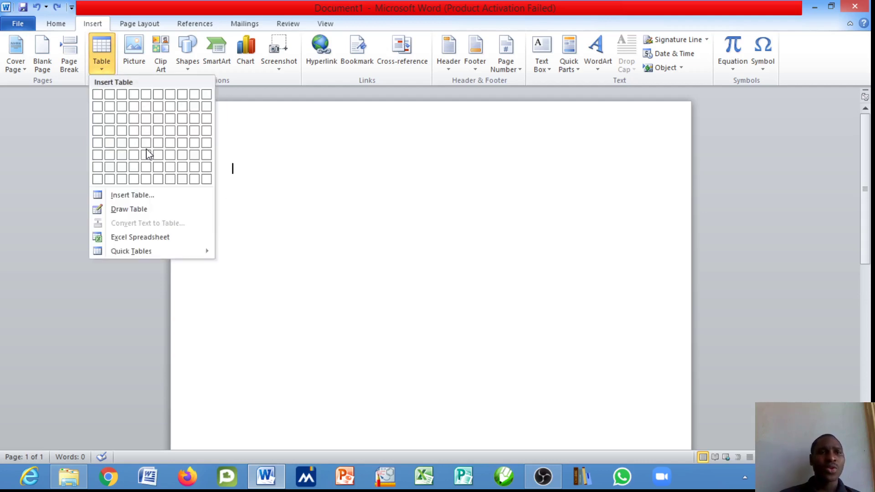
left_click(128, 196)
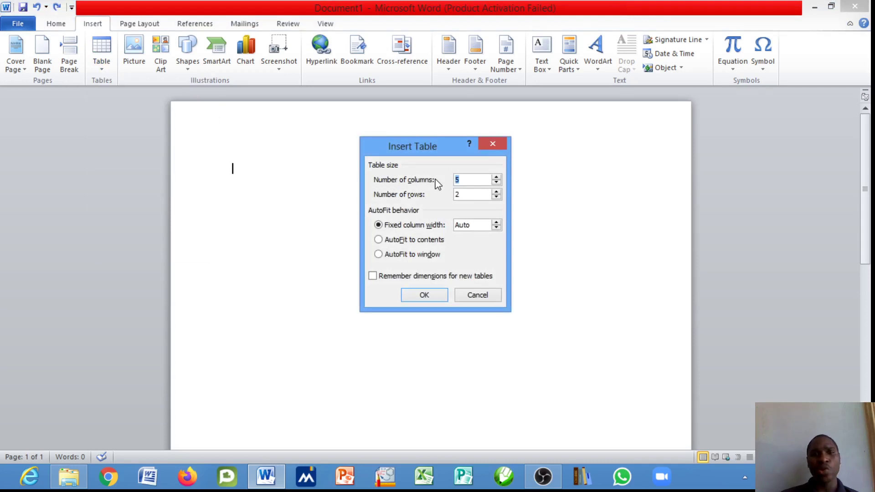
Create an empty table with 21 columns and 15 rows via the Insert Table dialog.
left_click(496, 177)
left_click(496, 177)
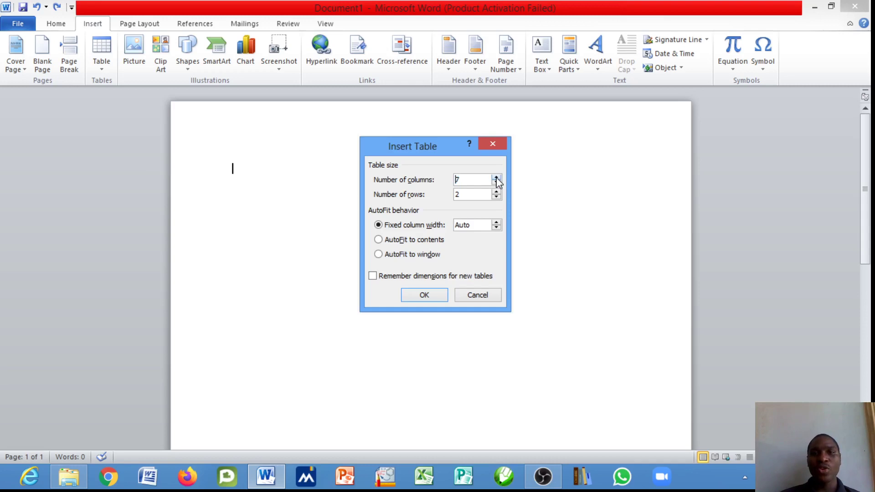
left_click(496, 177)
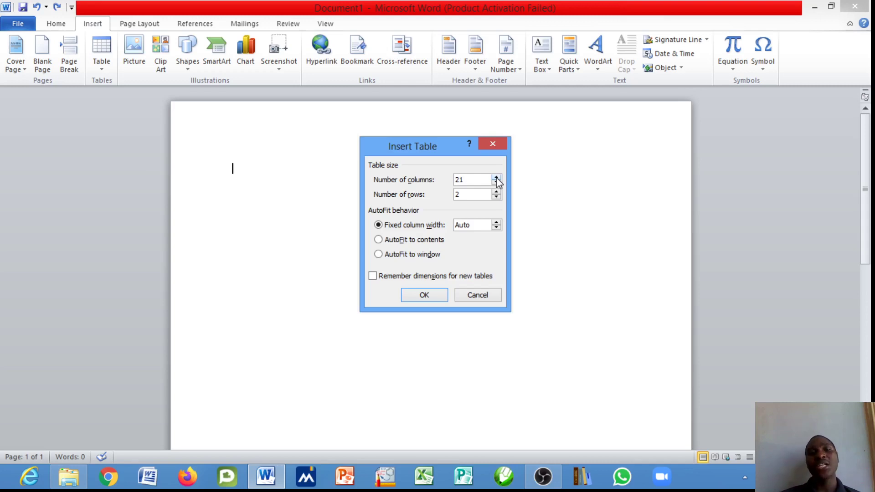
left_click(496, 191)
left_click(496, 192)
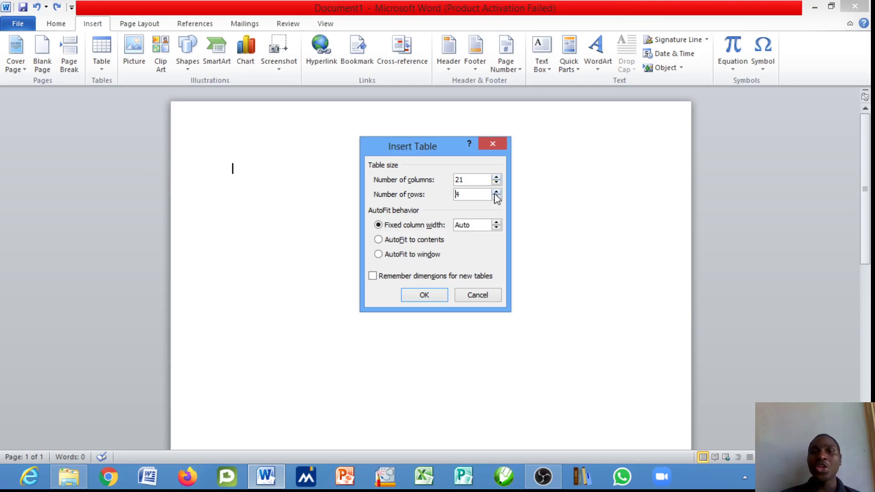
left_click(496, 191)
left_click(496, 191)
left_click(496, 192)
left_click(496, 191)
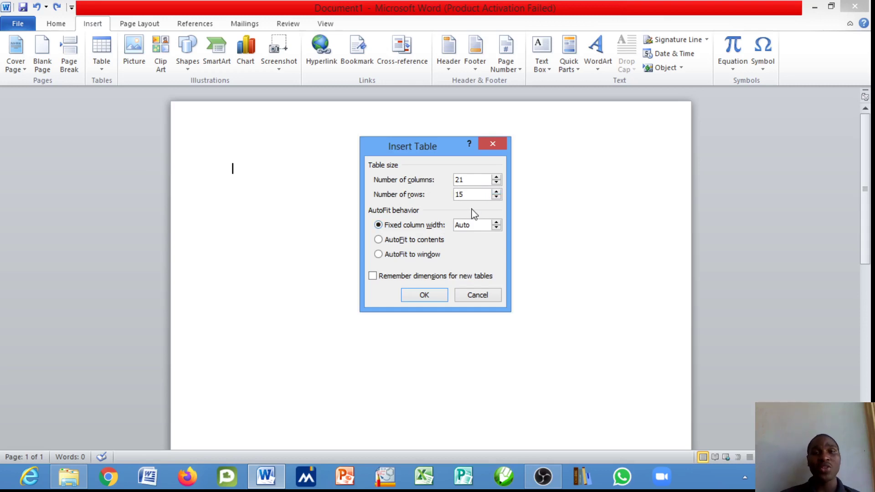
left_click(423, 295)
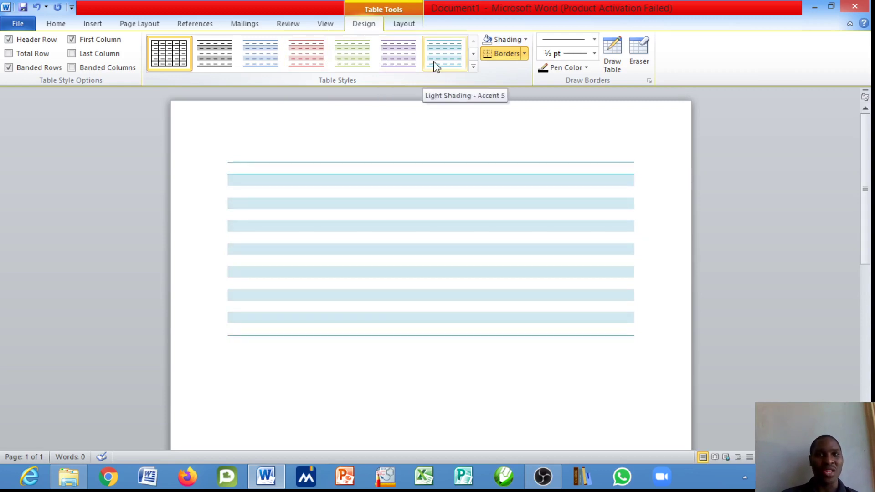
Apply the blue first-column table style to the 21 by 15 table and click into a row.
left_click(474, 67)
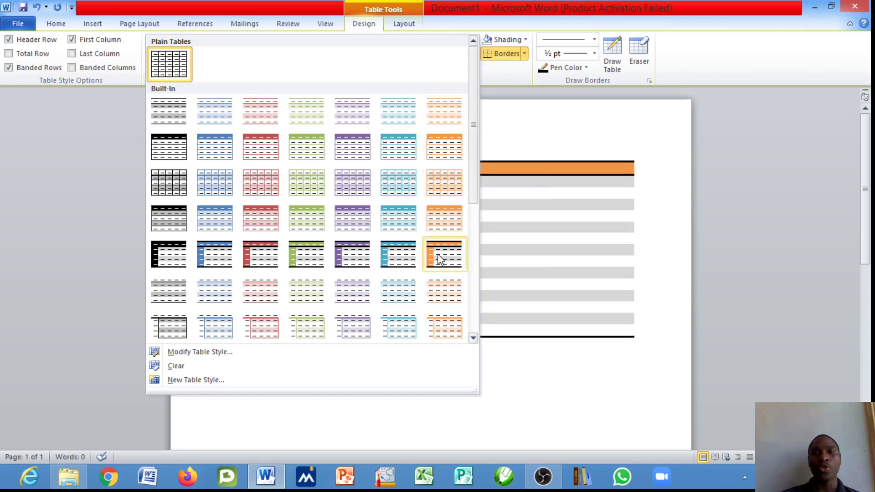
left_click(221, 256)
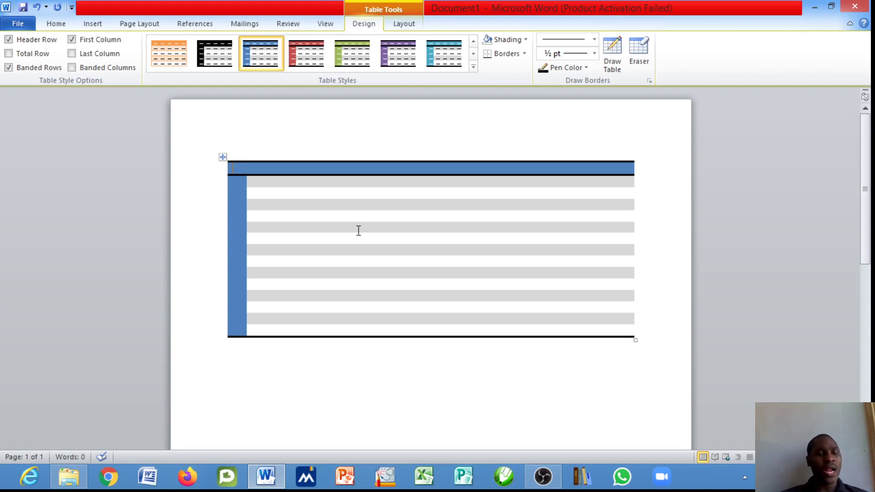
left_click(359, 231)
Undo the styled table, then bring up the Insert Picture dialog on the Pictures library.
key("ctrl+z")
key("ctrl+z")
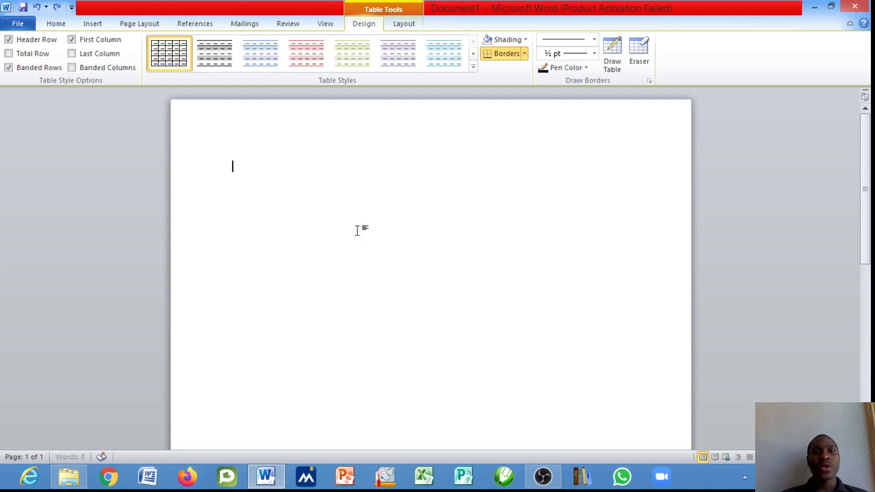
left_click(91, 25)
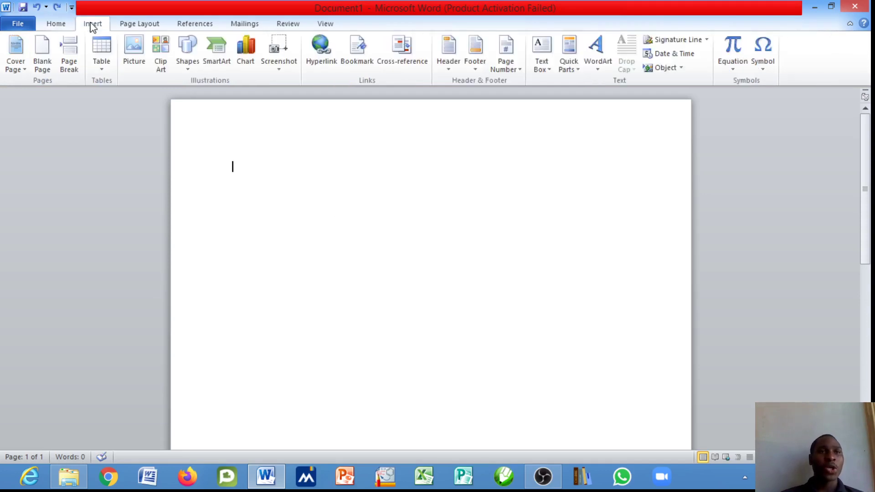
left_click(128, 62)
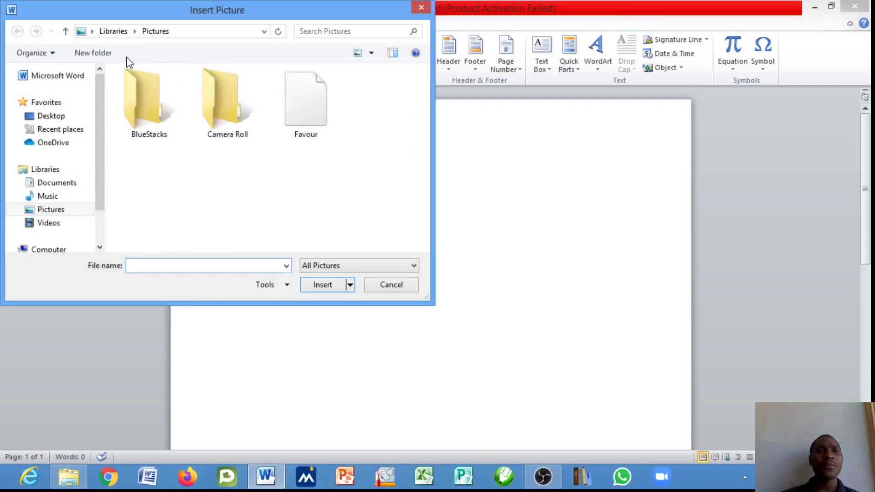
Insert BEST CERTIFICATE (DIPLOMA) from the Desktop's MAITAKMA CERTICATE folder, sized 4.6" by 6.5".
left_click(73, 119)
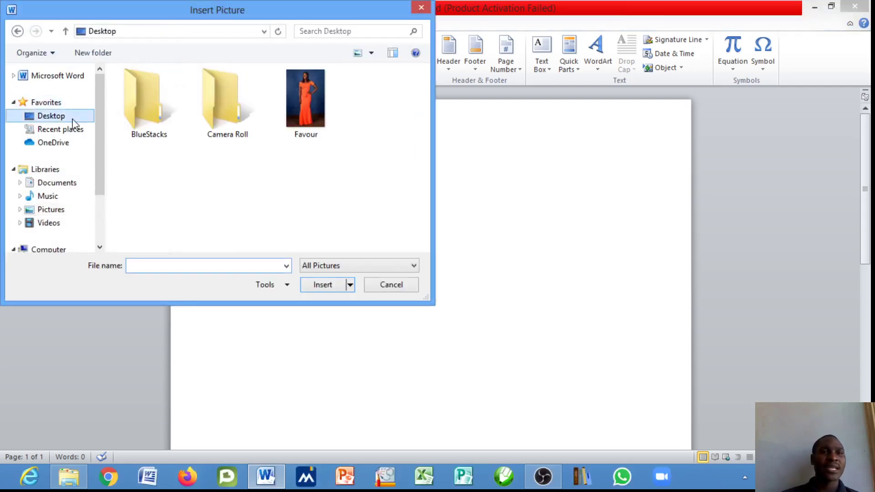
left_click(185, 266)
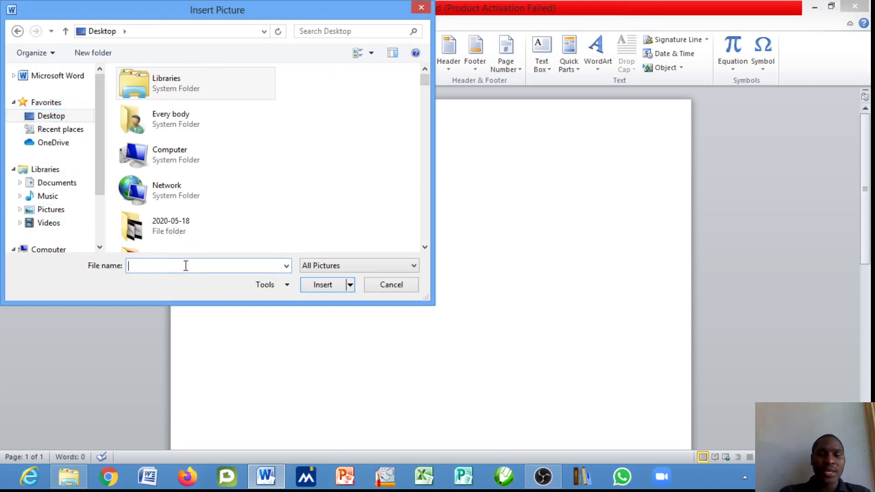
type("ma")
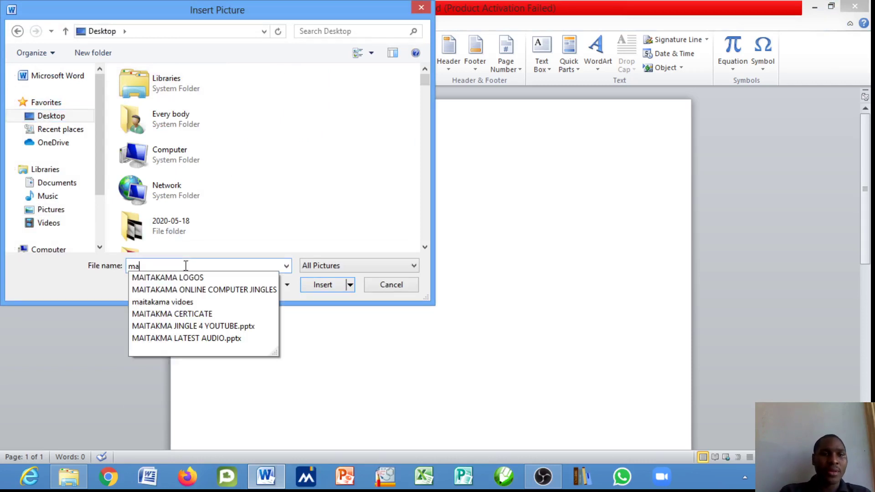
left_click(204, 314)
left_click(323, 287)
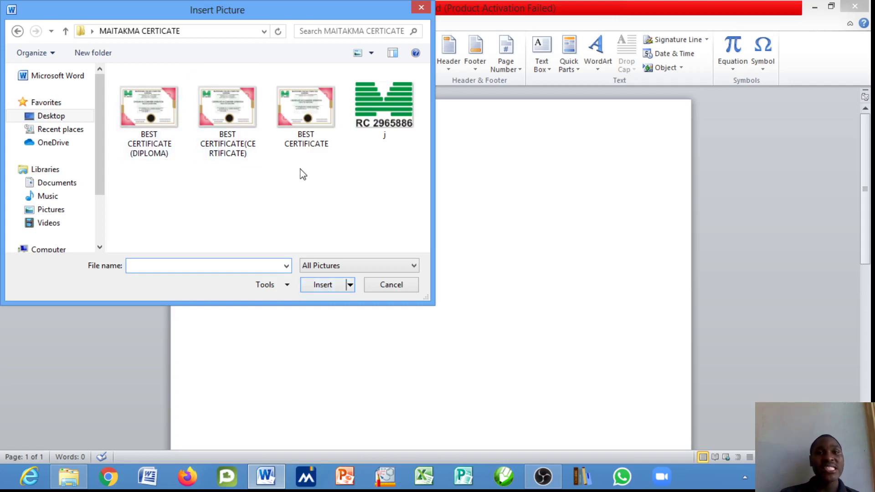
left_click(167, 117)
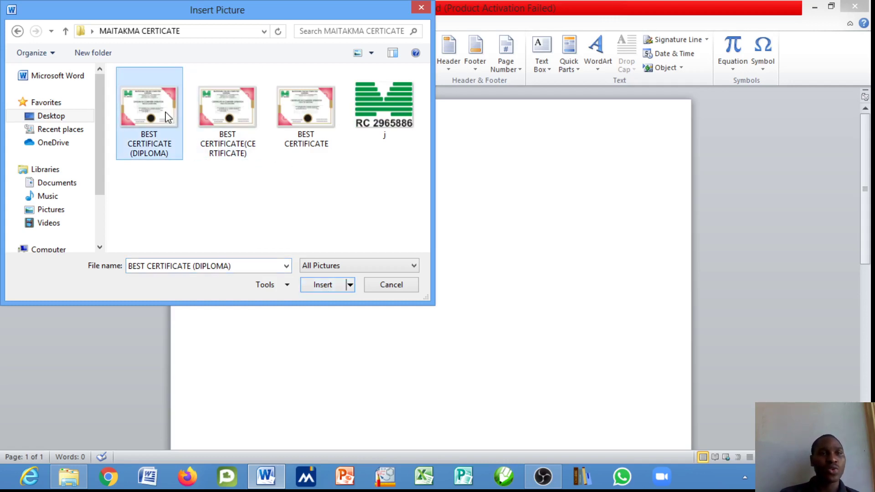
left_click(322, 285)
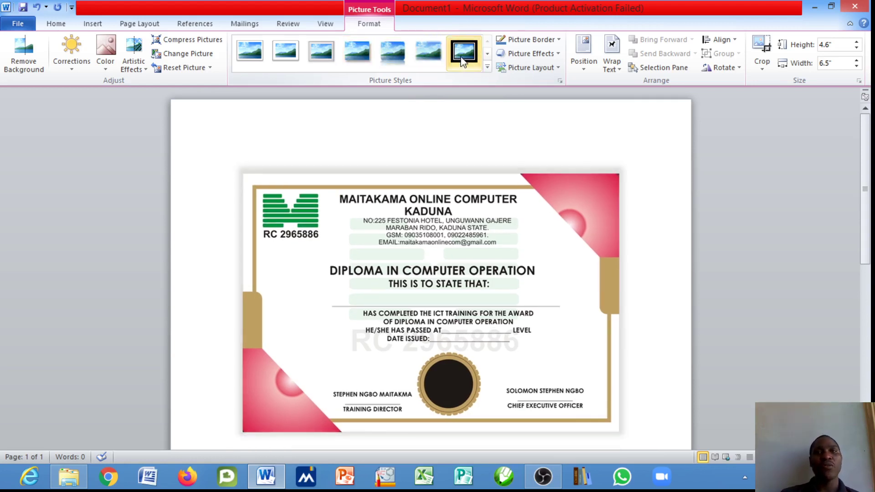
Apply the Double Frame, Black picture style to the diploma certificate picture.
left_click(462, 61)
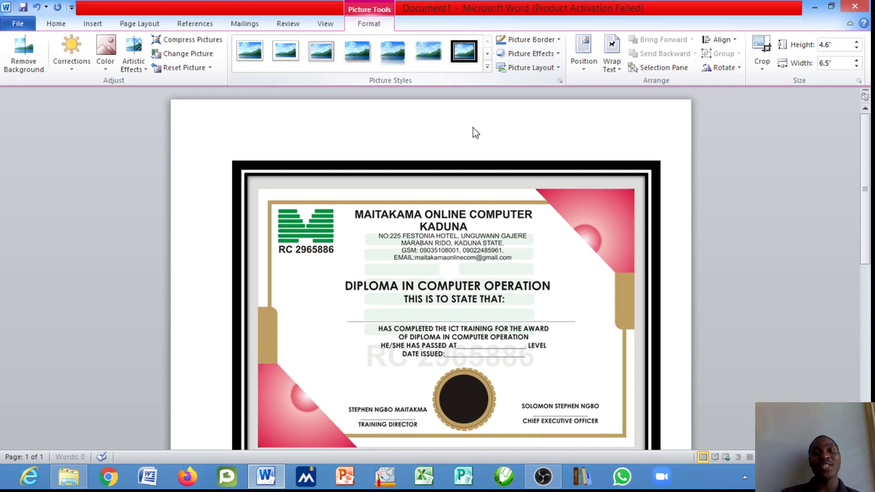
left_click(93, 25)
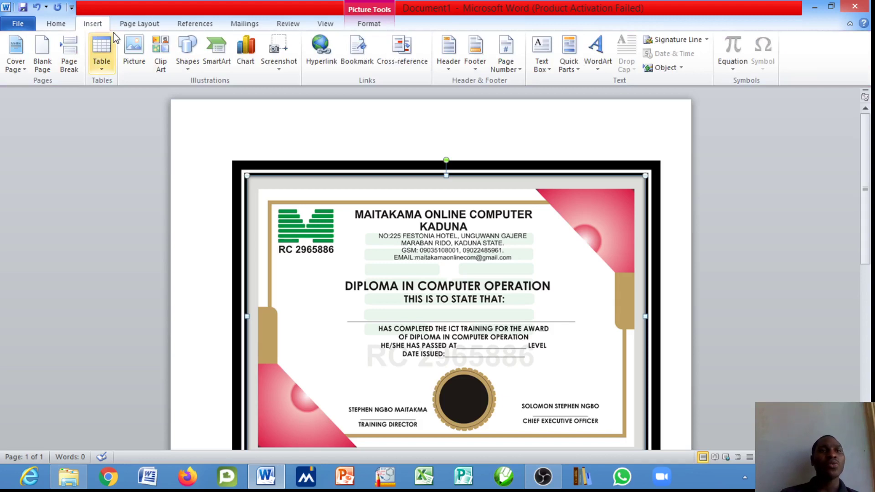